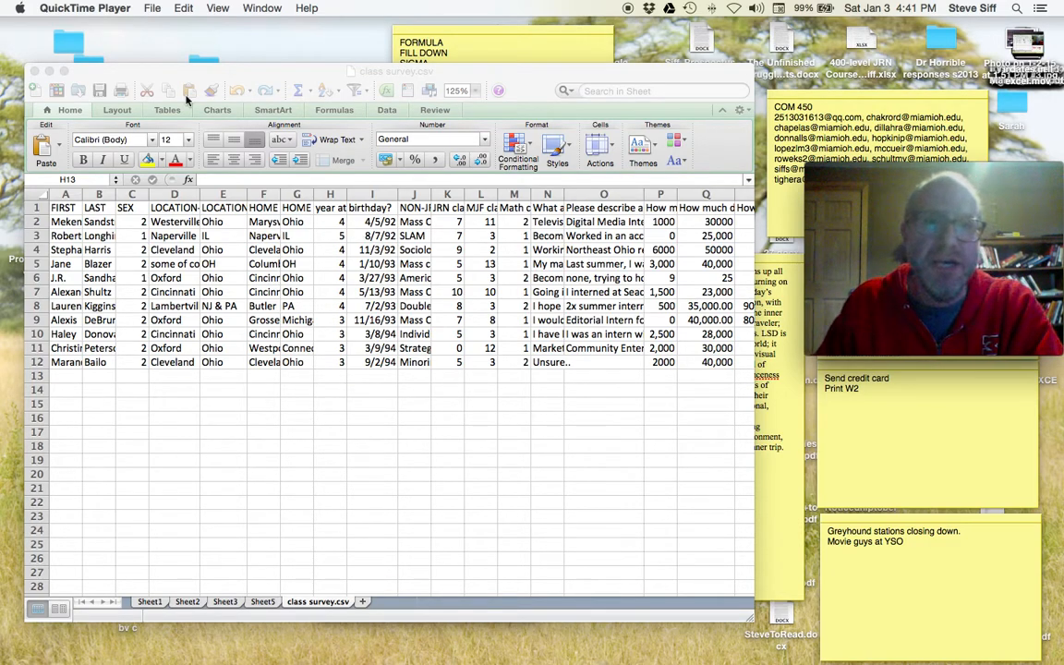
Step: Look through the student records in the class survey.csv sheet row by row, starting with the first record
drag(182, 81, 176, 37)
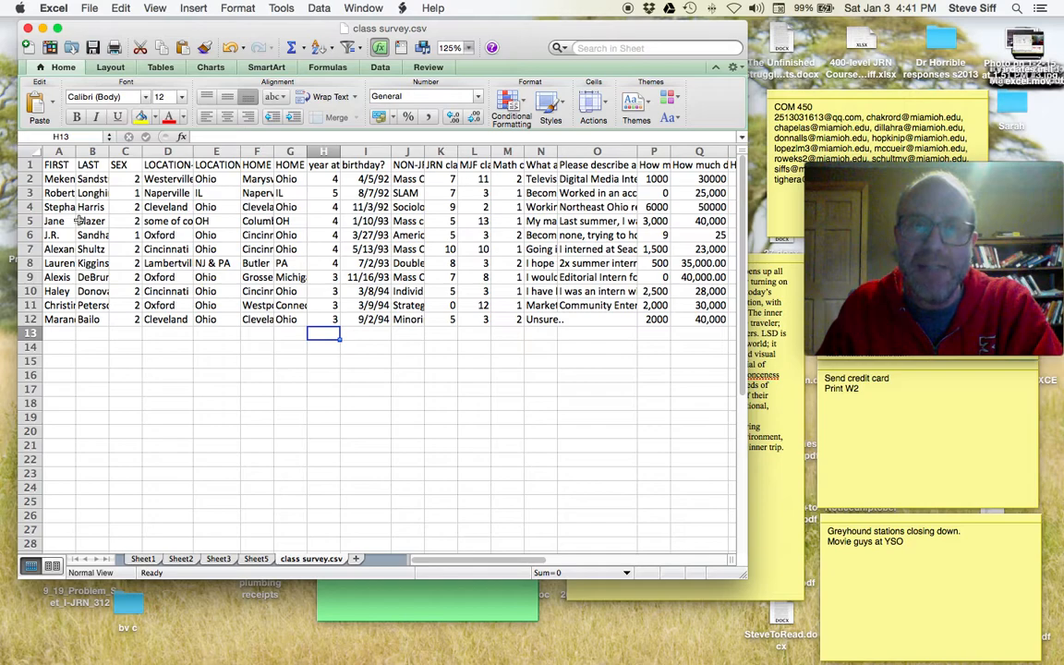
click(41, 178)
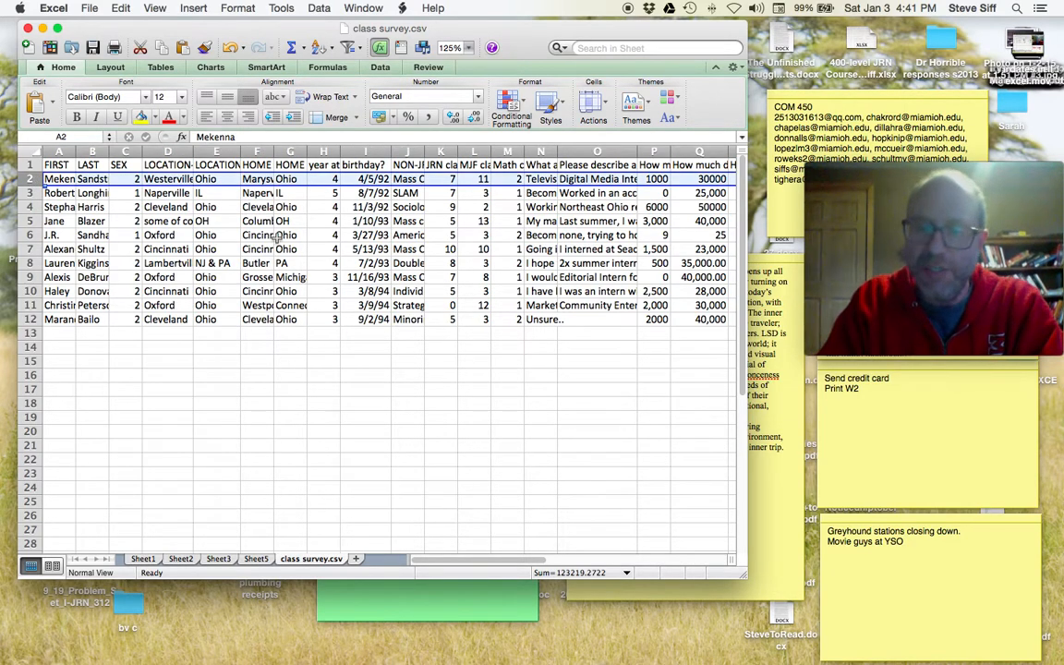
key(Down)
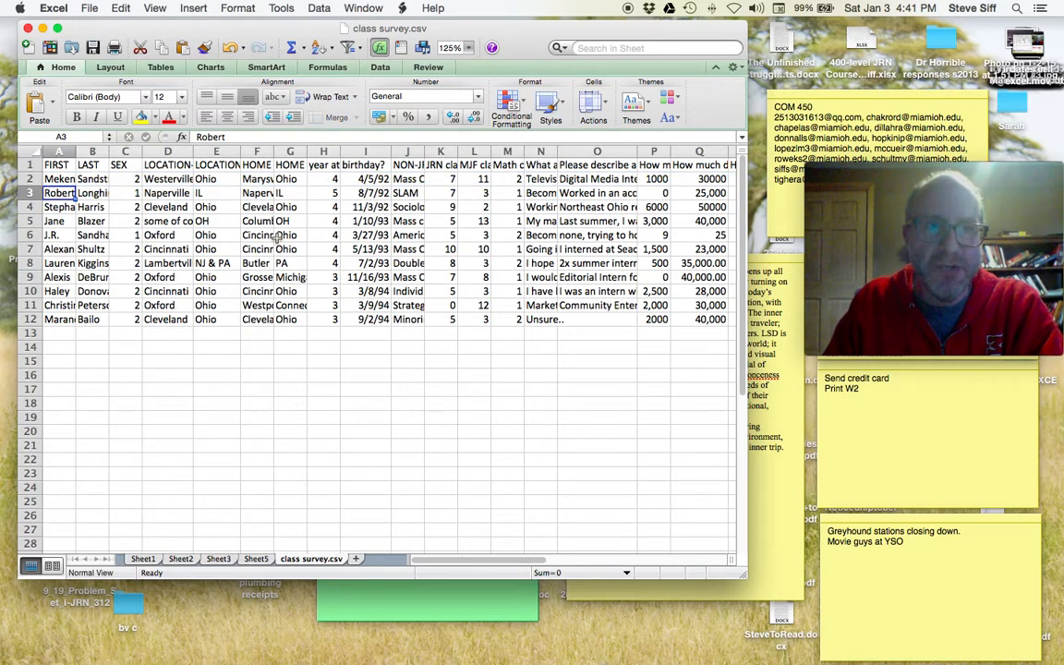
key(Down)
key(Down)
key(Down)
key(Down)
key(Down)
key(Down)
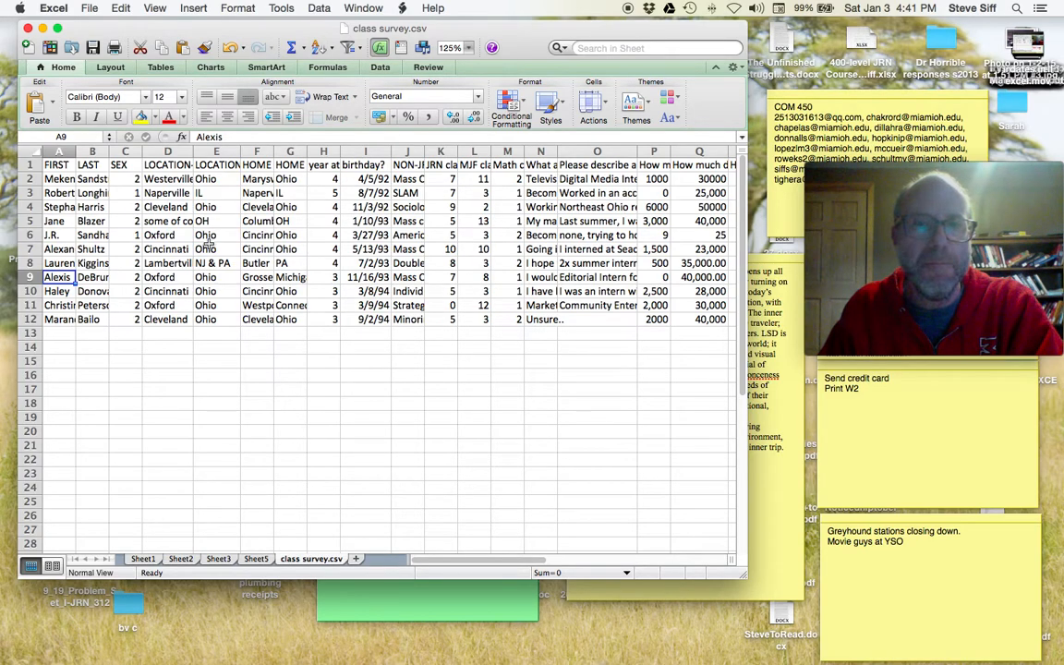
Step: Create a PivotTable from the entire class survey.csv sheet, columns A to U, and place it on a new worksheet
click(34, 150)
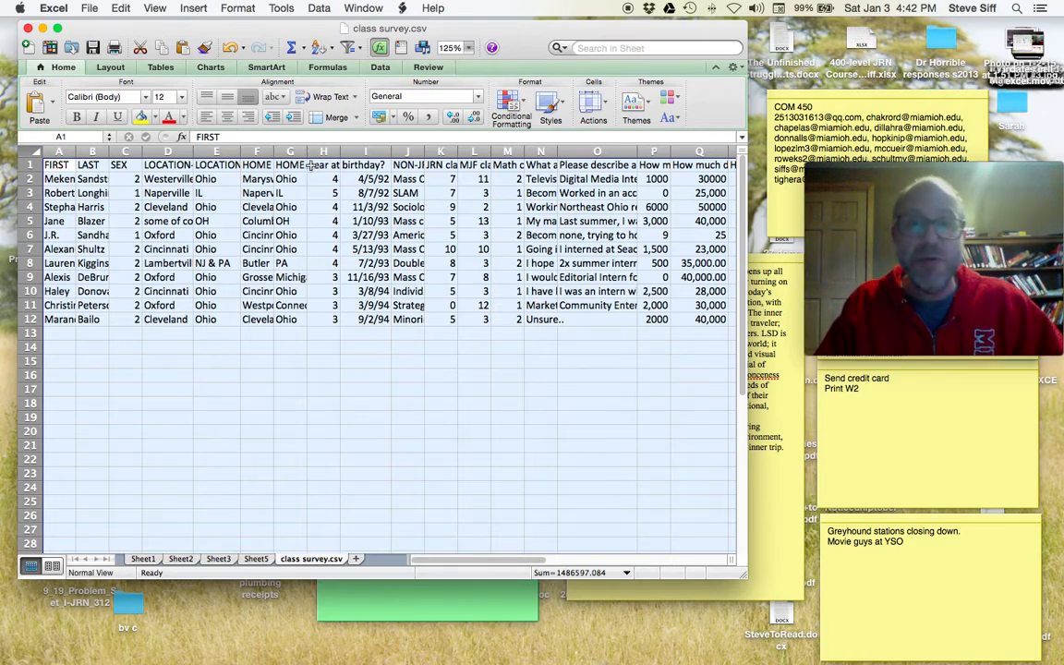
click(319, 7)
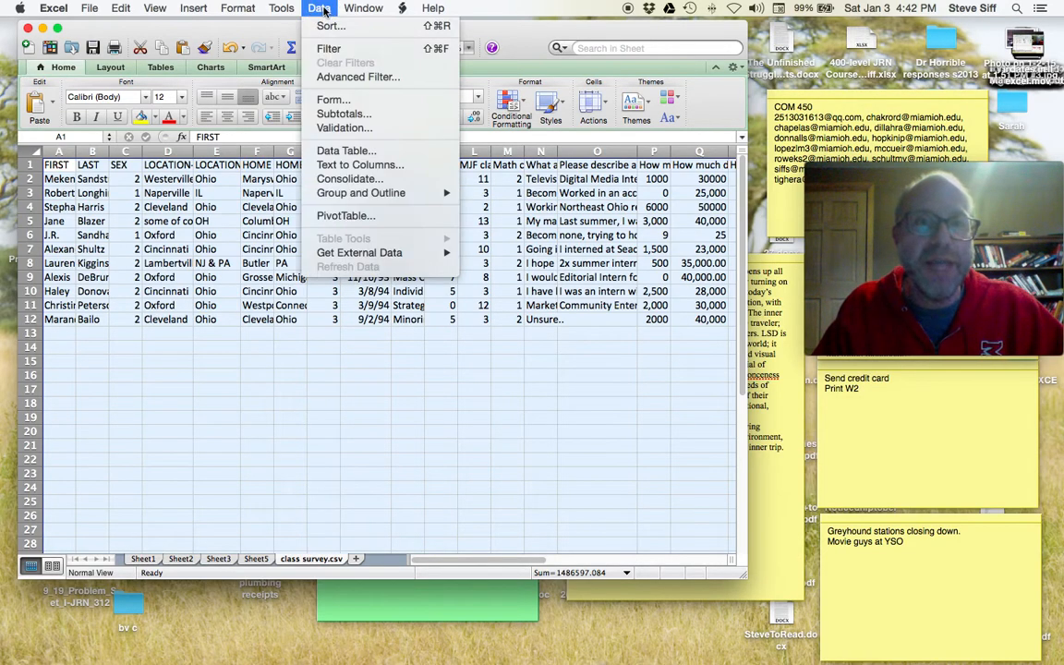
click(362, 213)
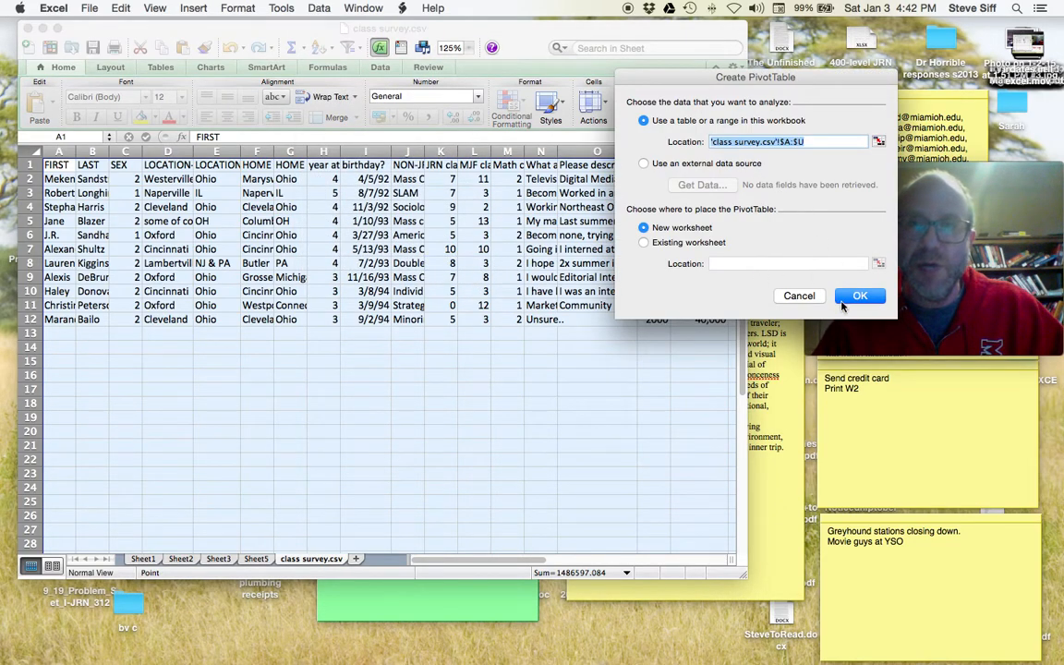
click(843, 300)
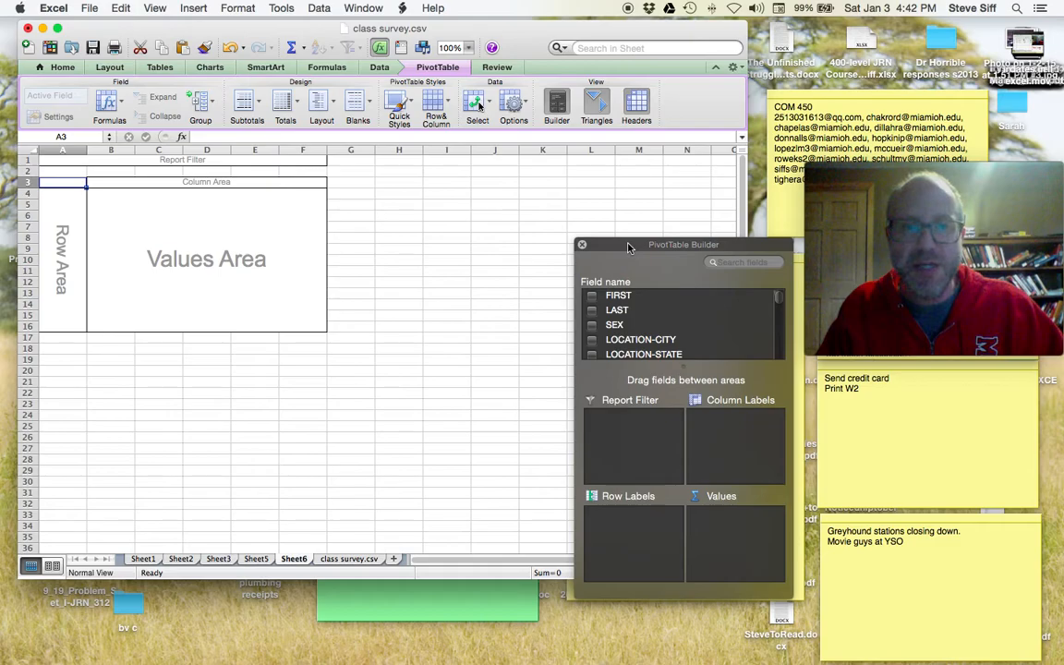
Step: Revisit the source data, switch to the empty PivotTable on Sheet5, and add the SEX field as its row labels
click(350, 559)
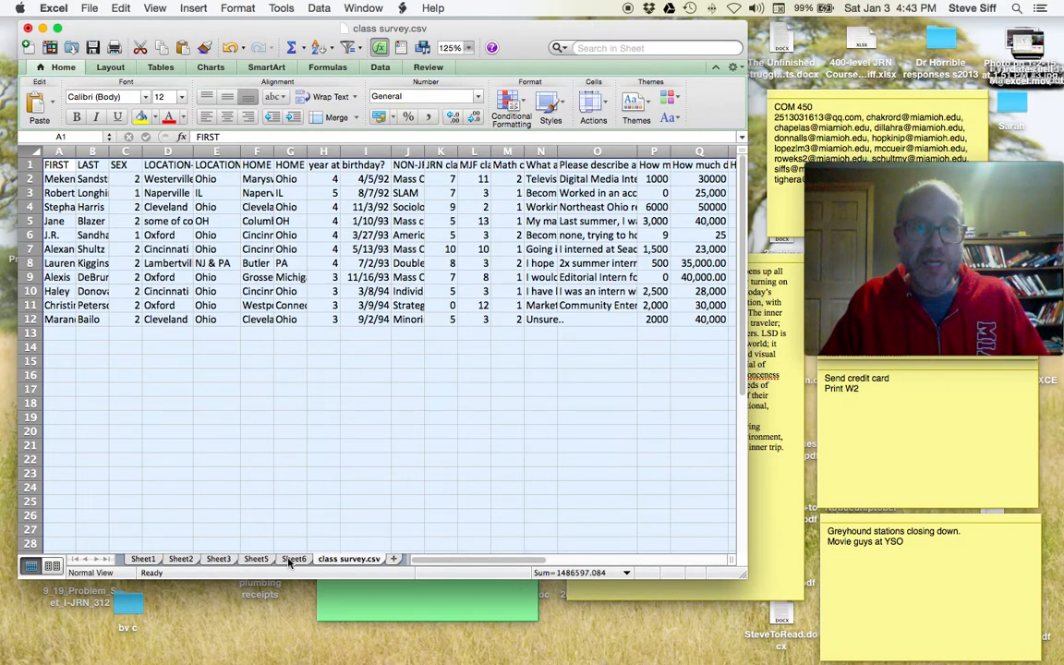
click(259, 560)
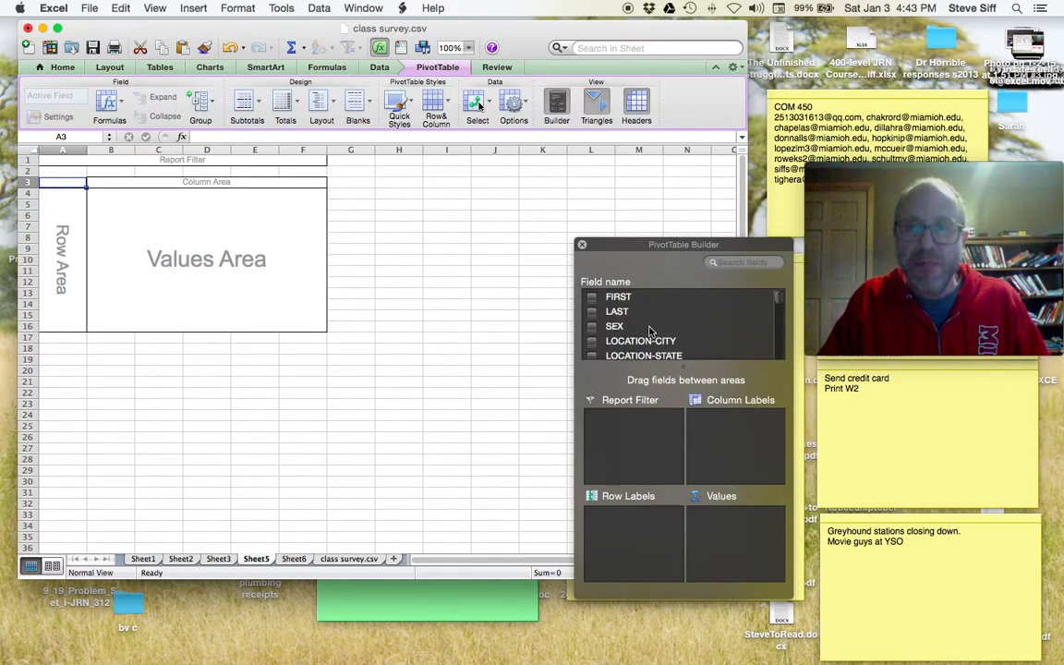
scroll(649, 330, down, 1)
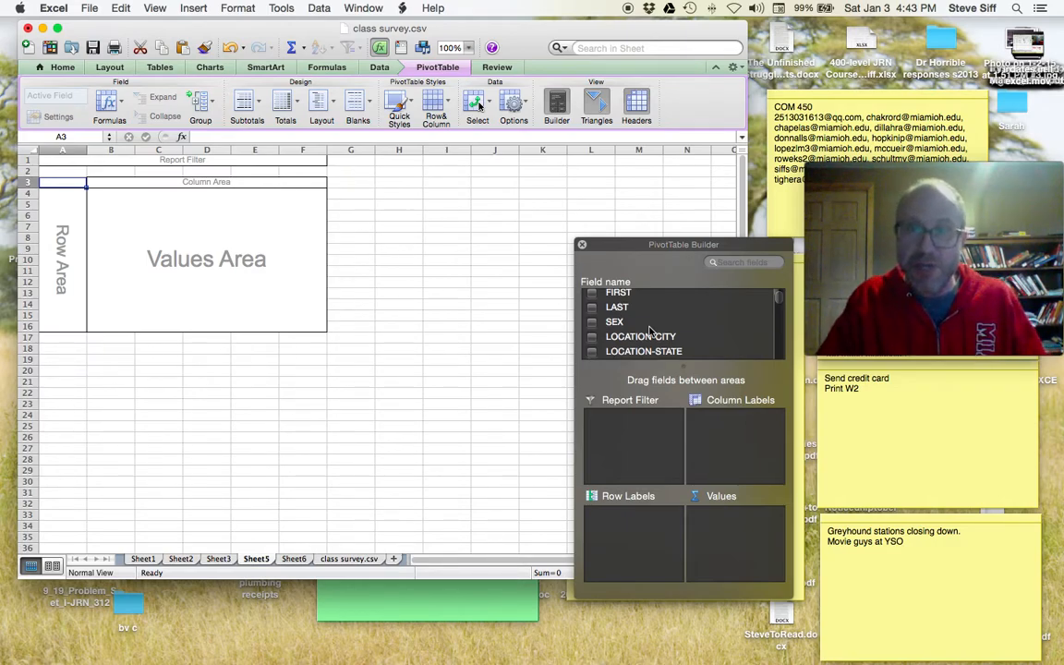
drag(617, 323, 639, 516)
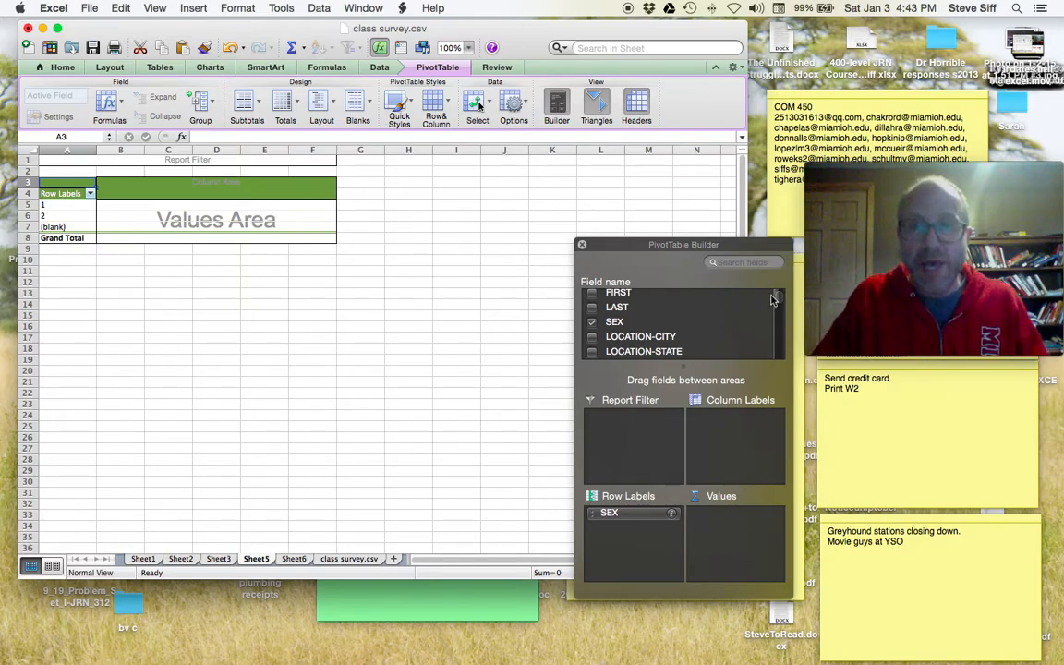
Step: Add the field on how much students expect to earn the year following graduation to the PivotTable's values
drag(779, 300, 774, 345)
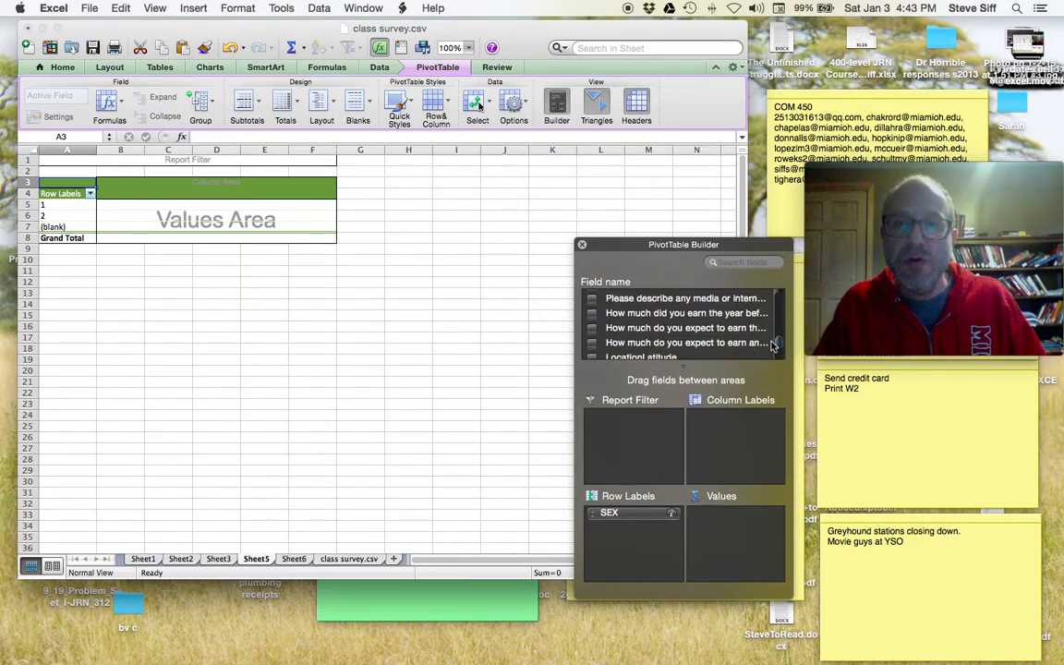
click(611, 336)
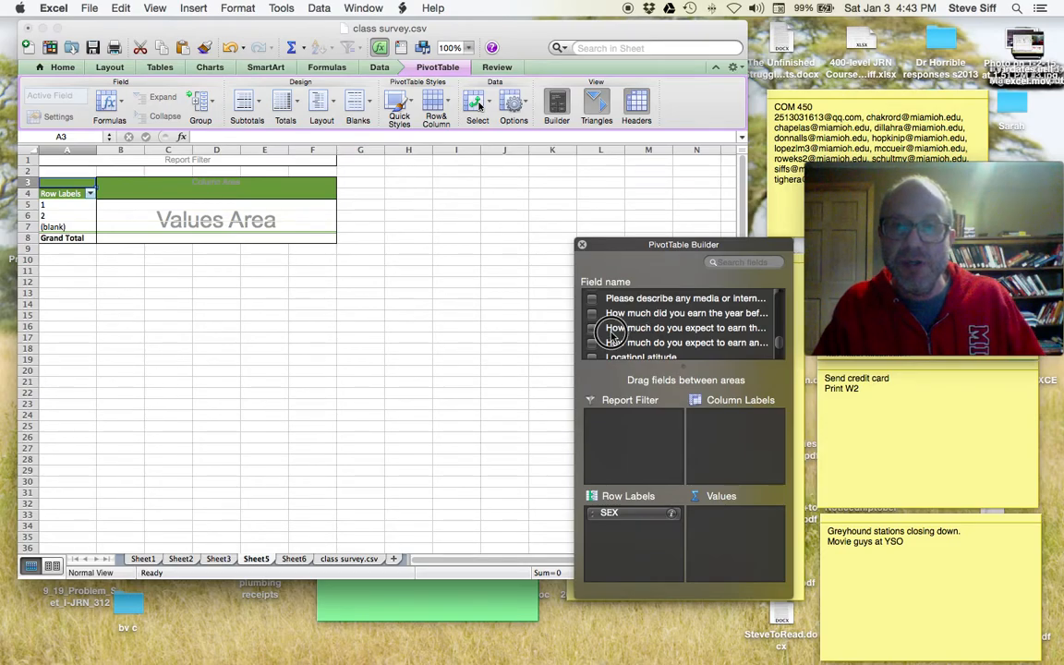
drag(612, 336, 716, 531)
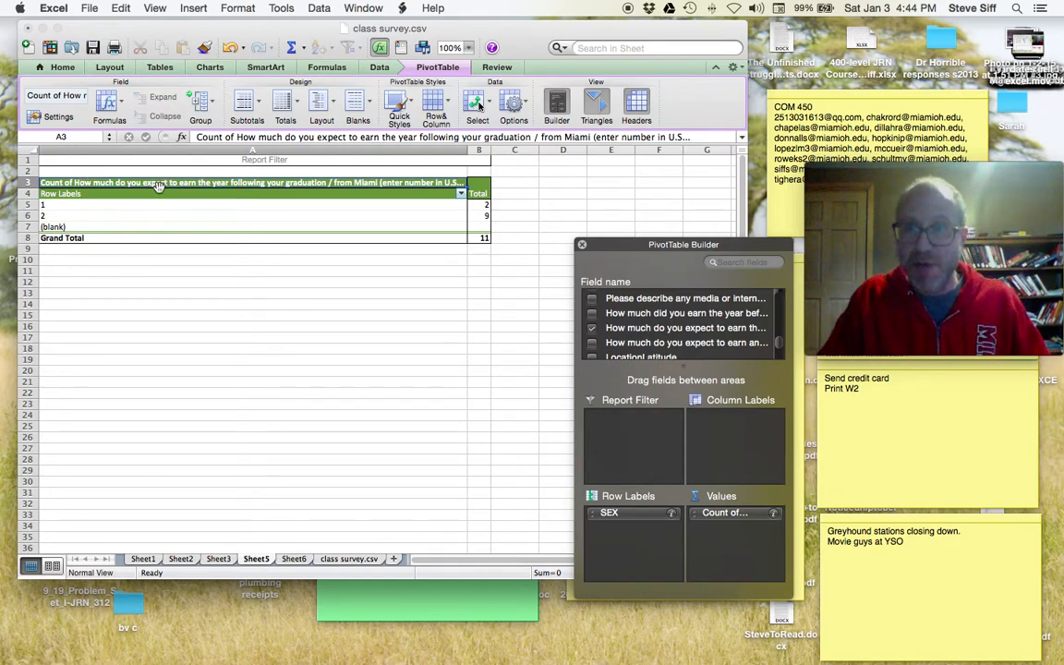
Step: Summarize the expected-earnings value field by Average instead of Count
click(774, 513)
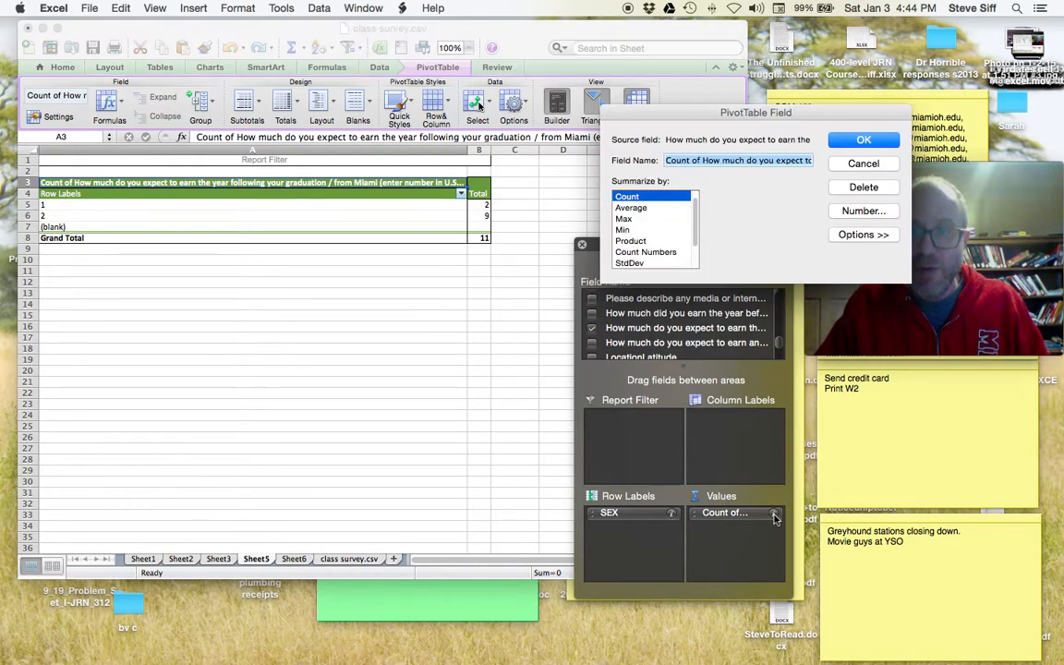
click(657, 208)
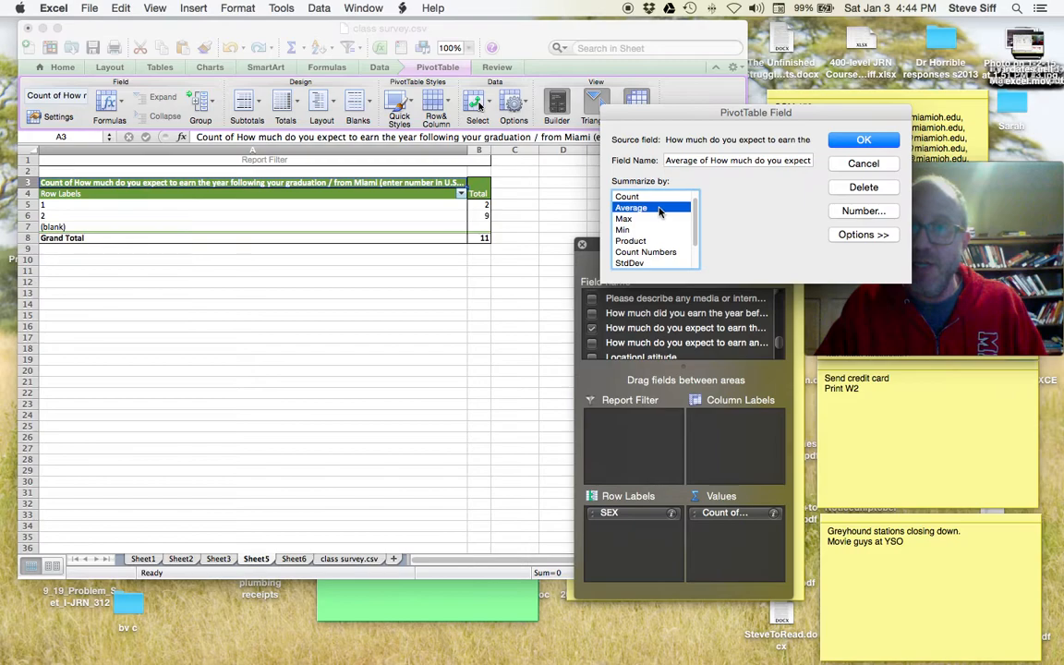
click(865, 142)
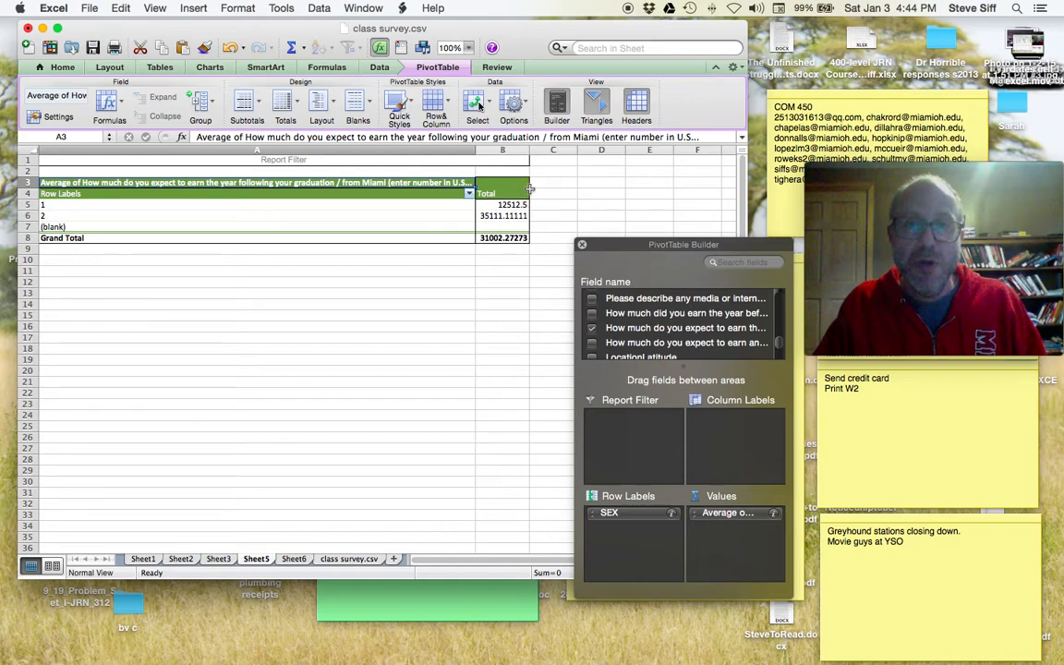
Step: Format columns B and C as numbers with a thousands separator and no decimal places
drag(613, 243, 716, 266)
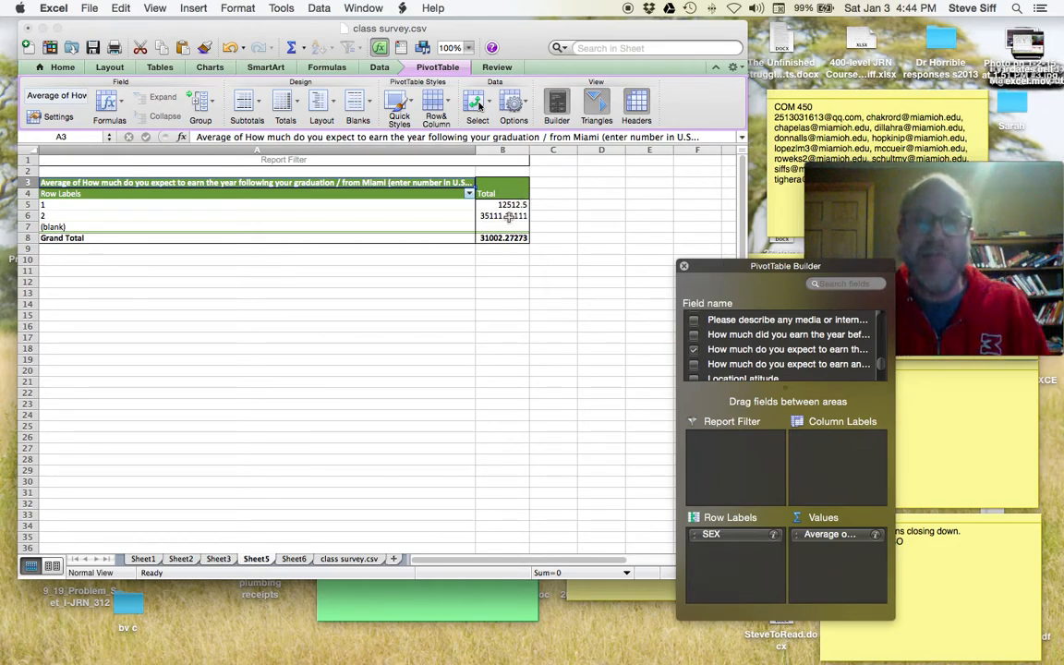
drag(504, 151, 559, 149)
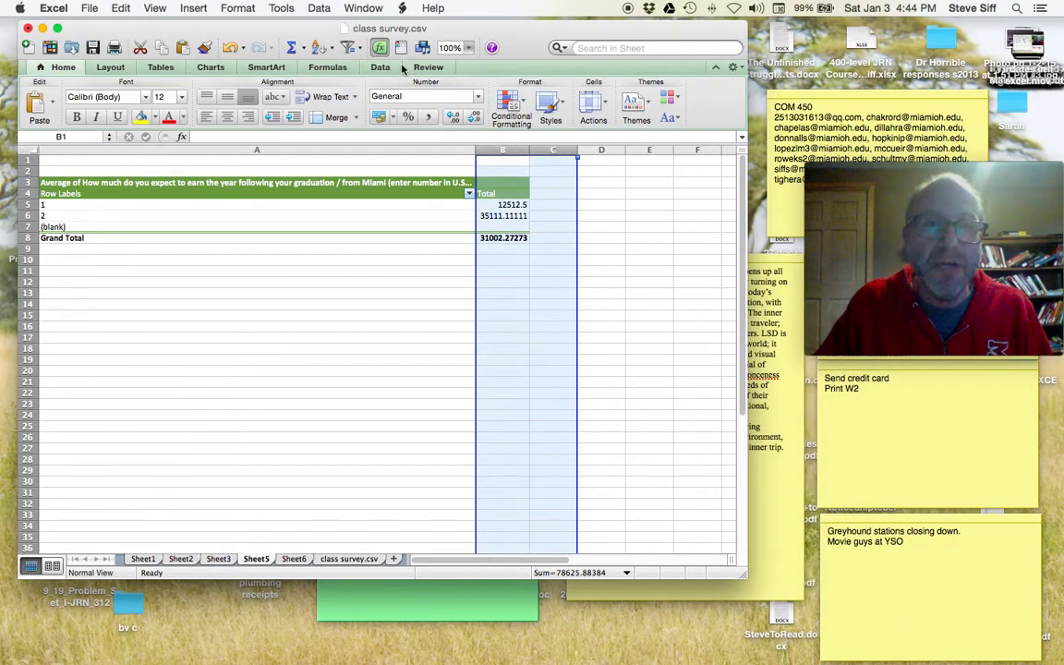
click(453, 117)
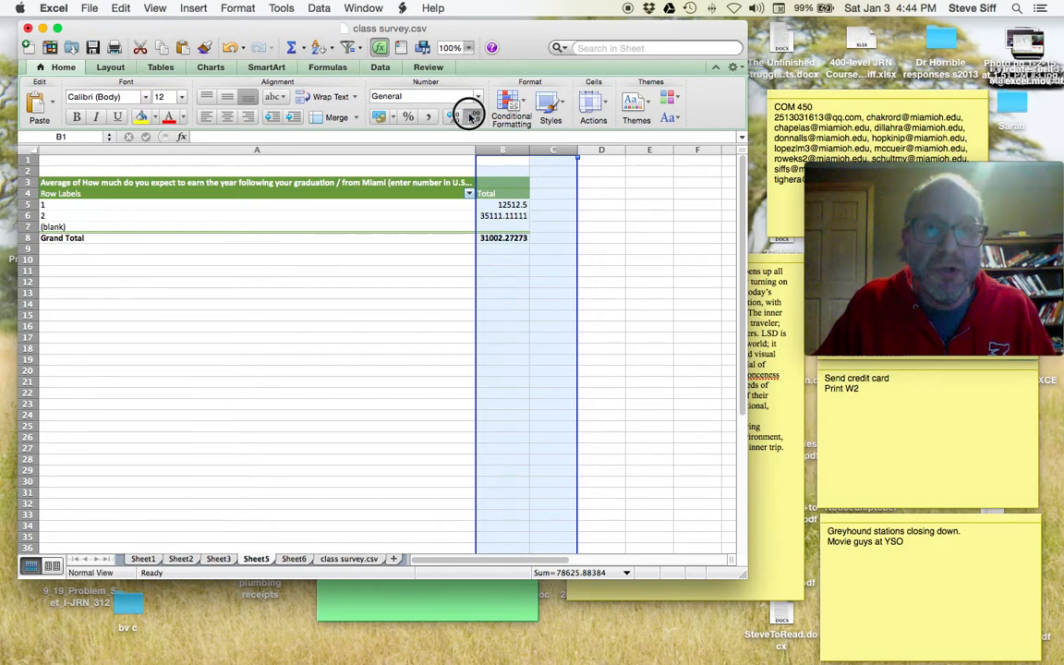
click(476, 96)
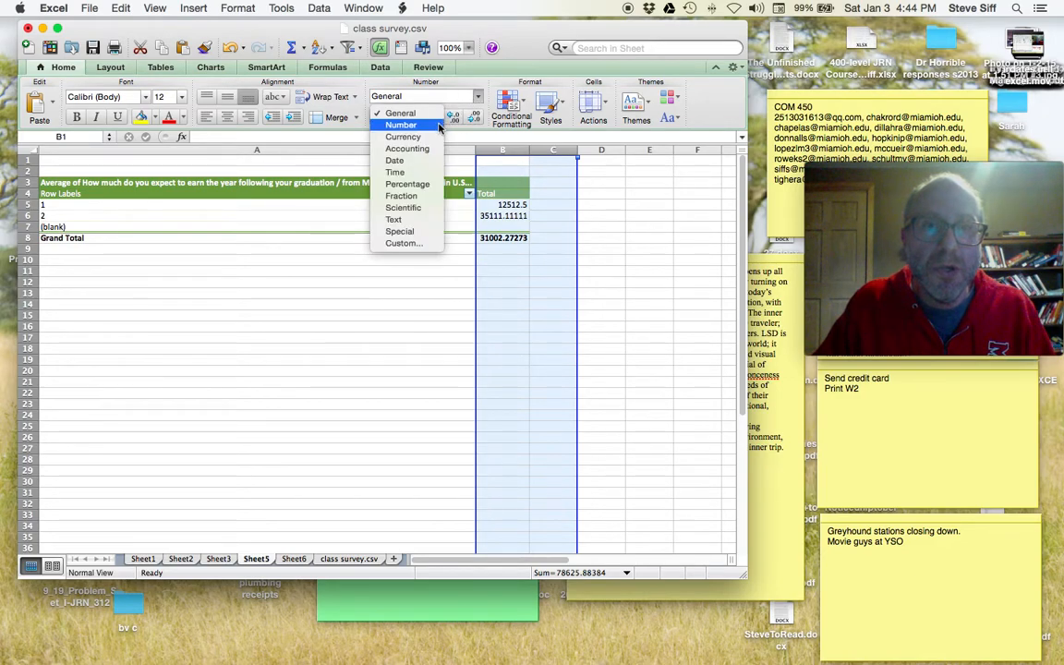
click(401, 124)
click(453, 117)
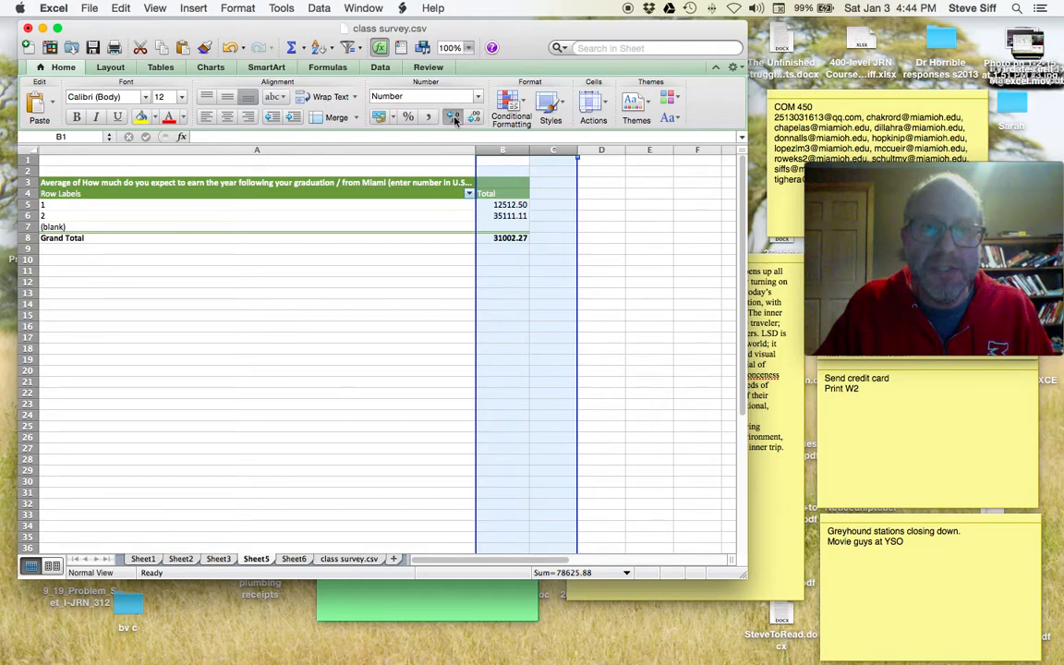
click(471, 117)
click(472, 118)
click(471, 118)
click(431, 119)
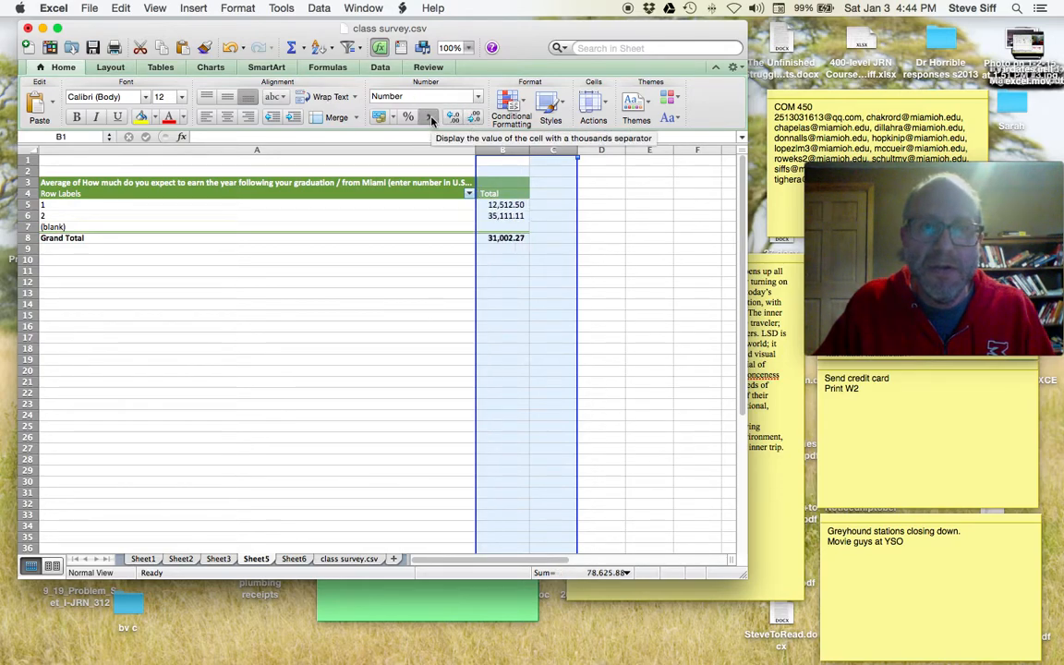
click(473, 117)
click(473, 117)
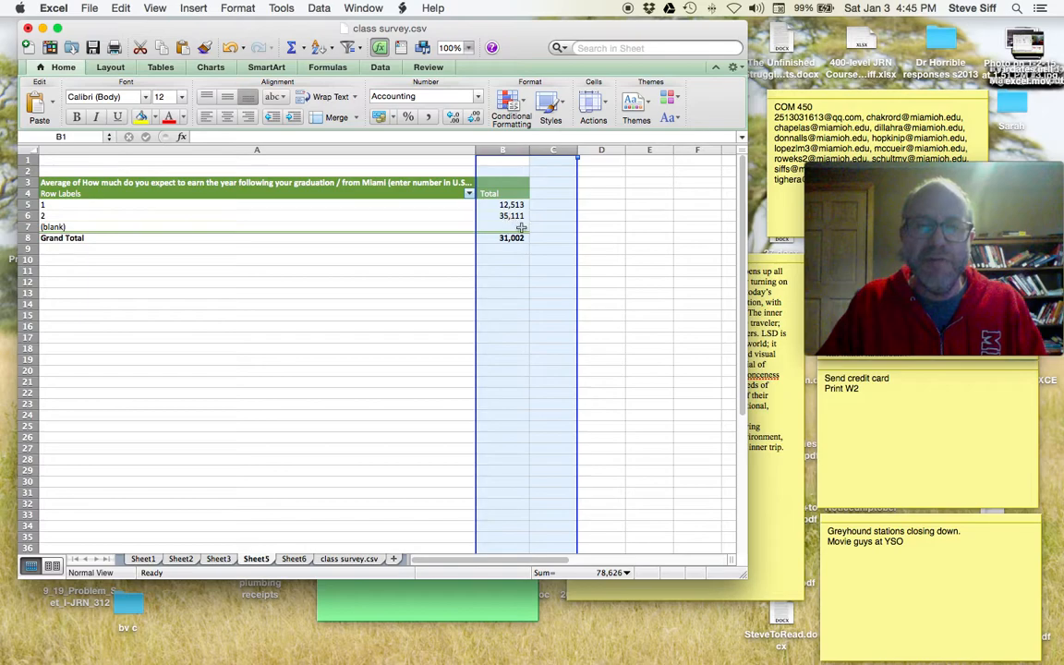
Step: Add the "year at Miami?" field to the PivotTable's column labels and move the PivotTable Builder clear of the table
click(444, 183)
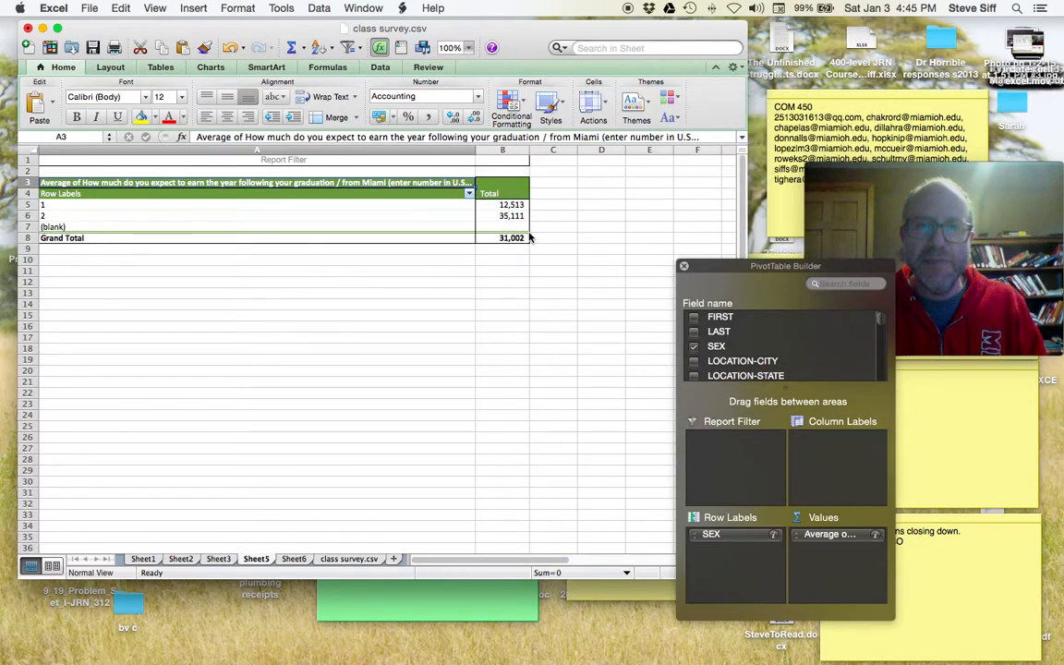
scroll(776, 349, down, 5)
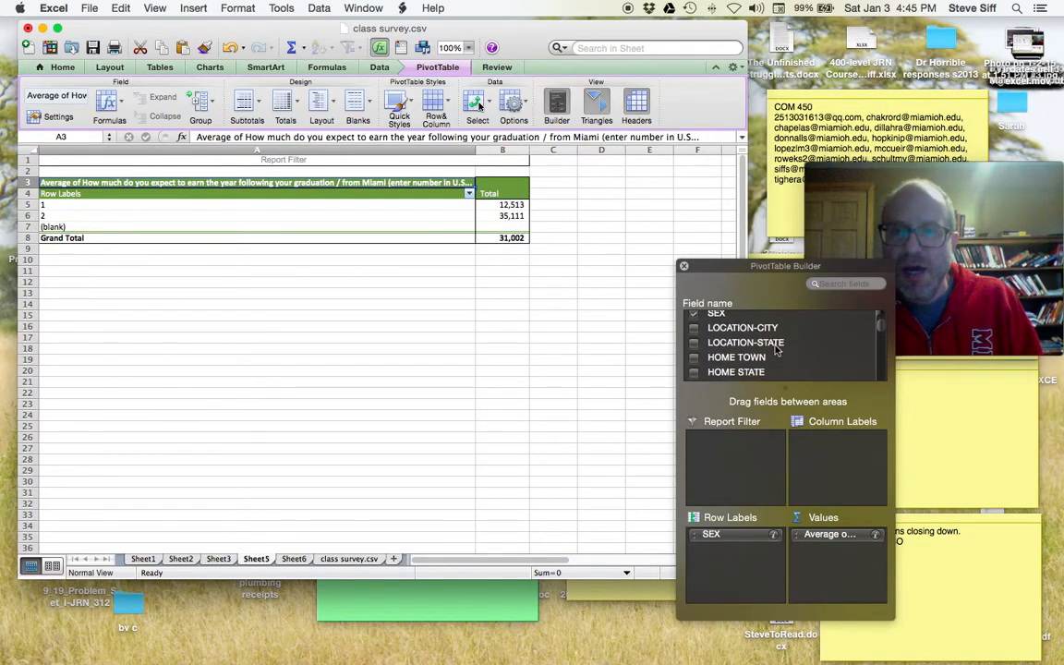
scroll(776, 349, down, 3)
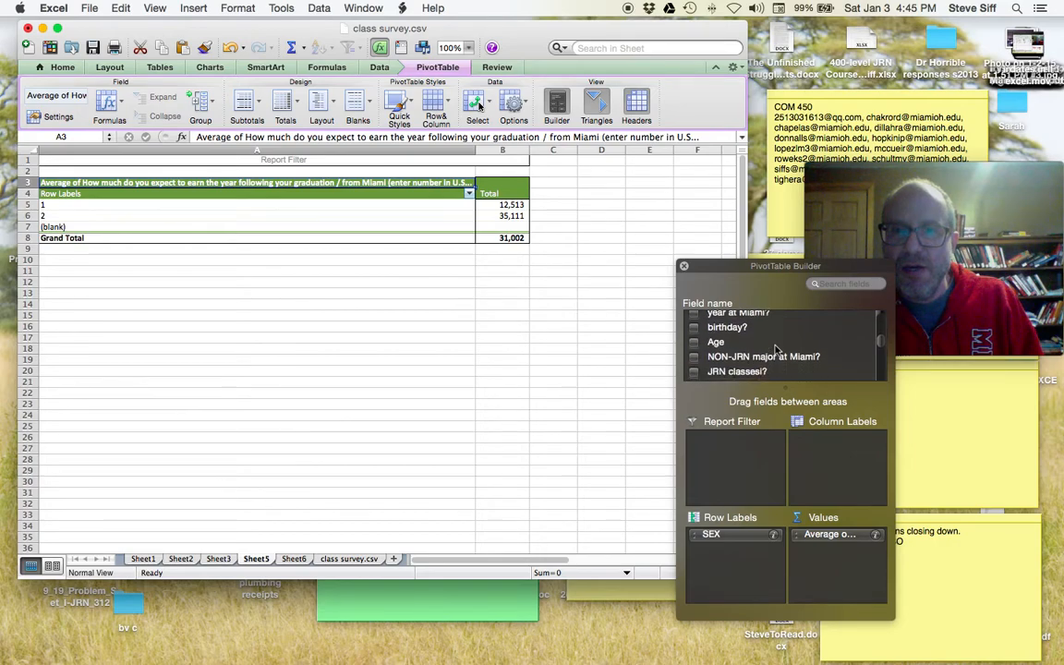
scroll(776, 350, down, 4)
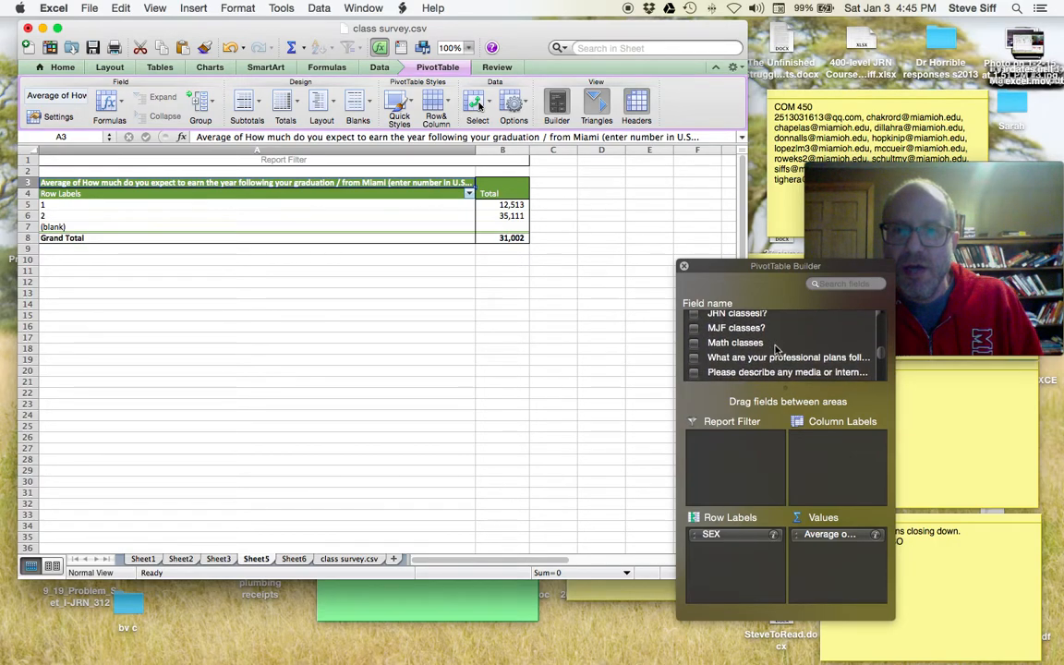
scroll(776, 349, down, 3)
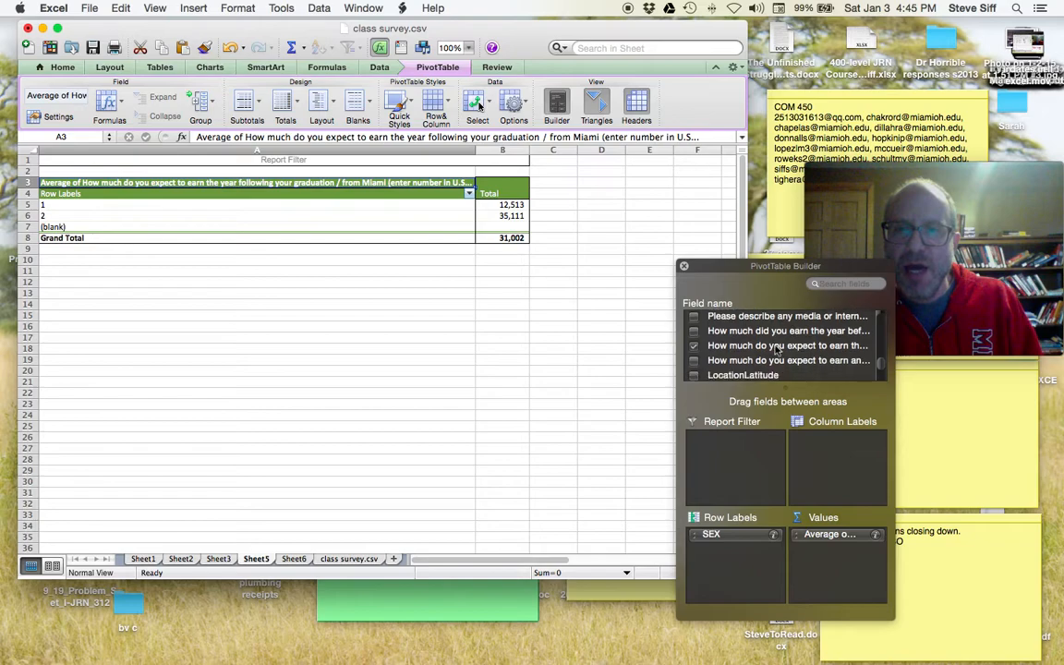
scroll(777, 350, up, 6)
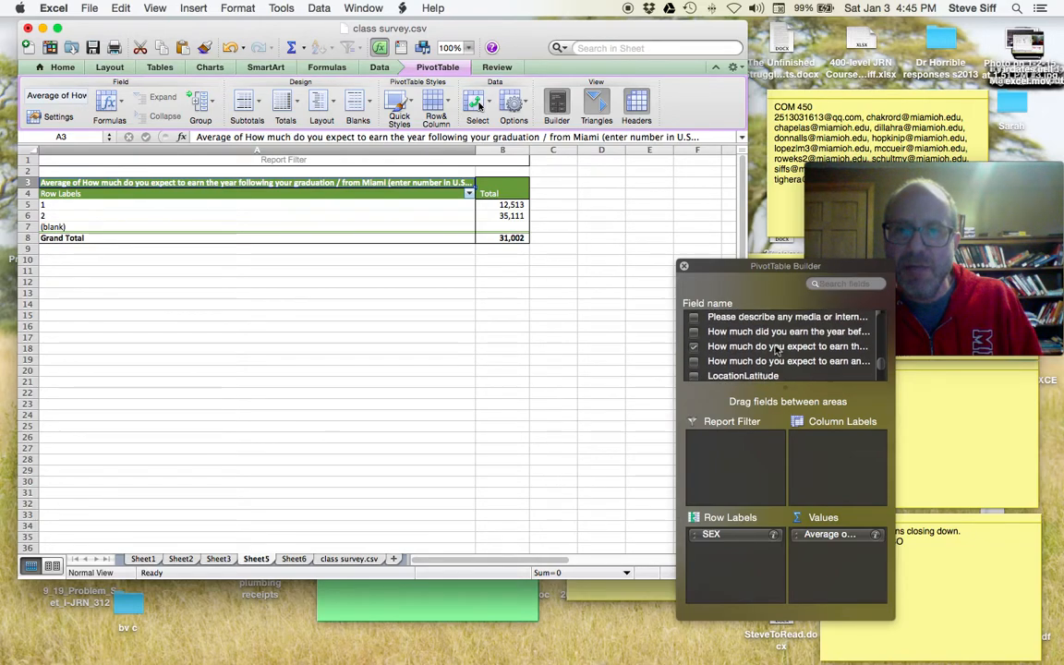
scroll(776, 349, up, 3)
scroll(776, 349, up, 2)
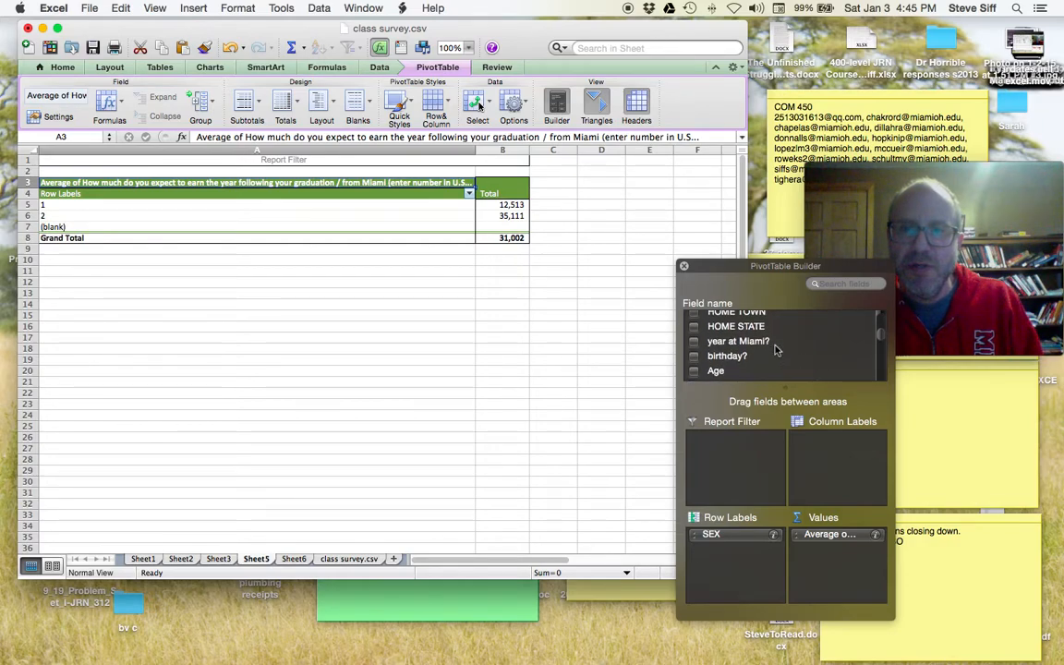
drag(744, 349, 831, 451)
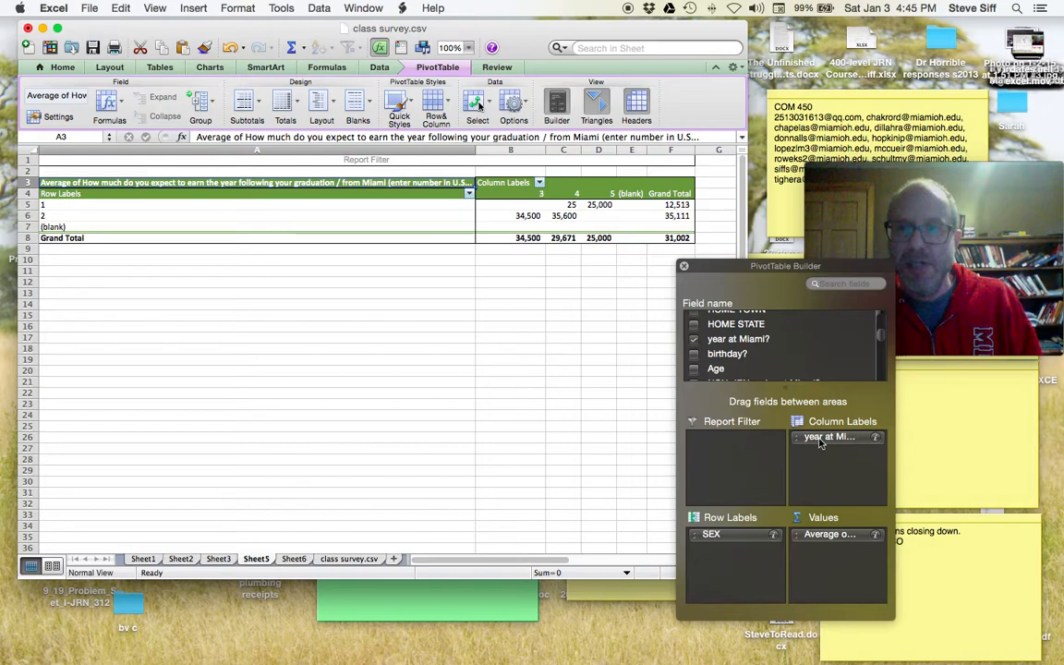
drag(739, 270, 852, 248)
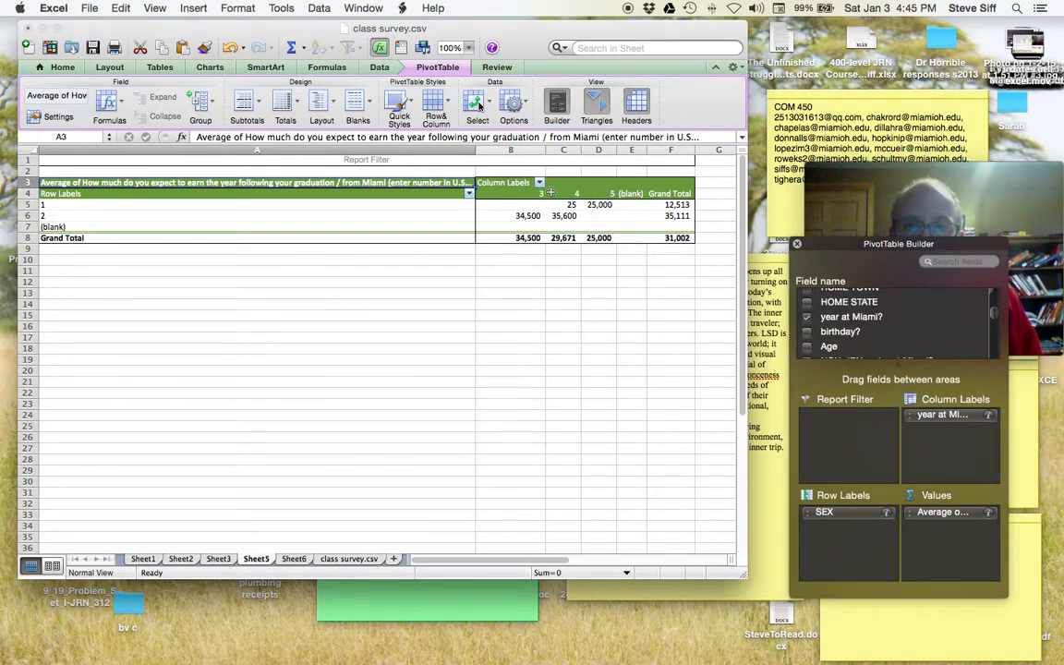